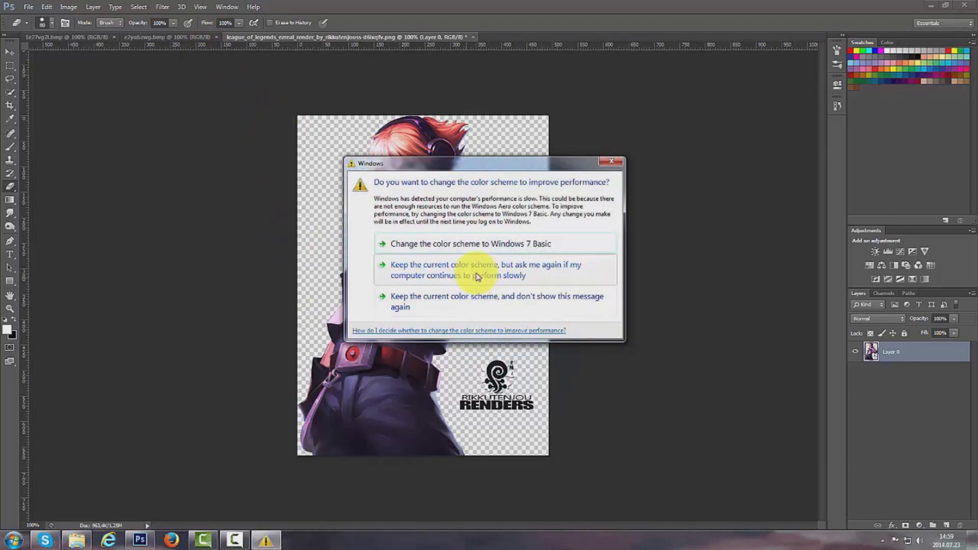
Keep the current Windows color scheme without further warnings, and erase the logo beside the character's legs in the render.
left_click(479, 308)
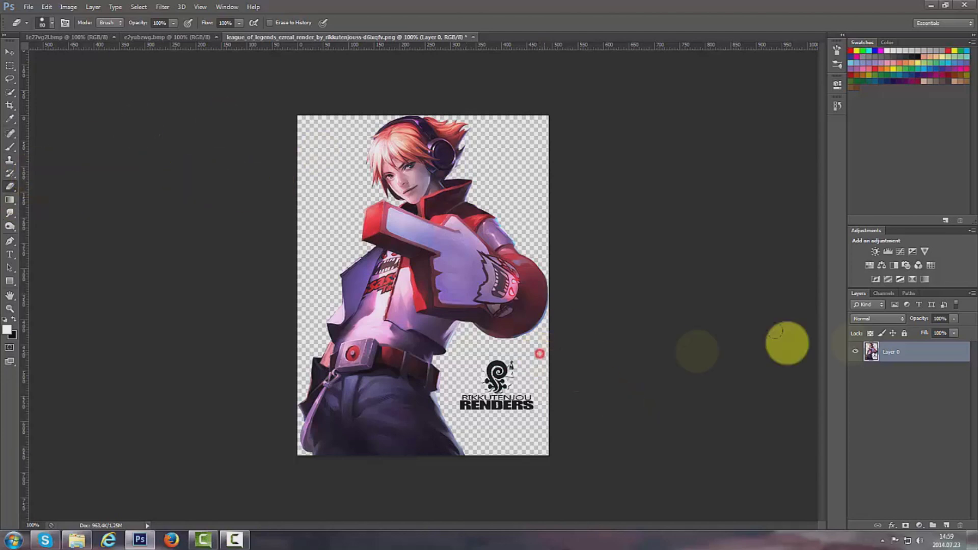
mouse_move(481, 338)
left_mouse_down()
mouse_move(514, 405)
mouse_move(455, 399)
mouse_move(525, 411)
left_mouse_up()
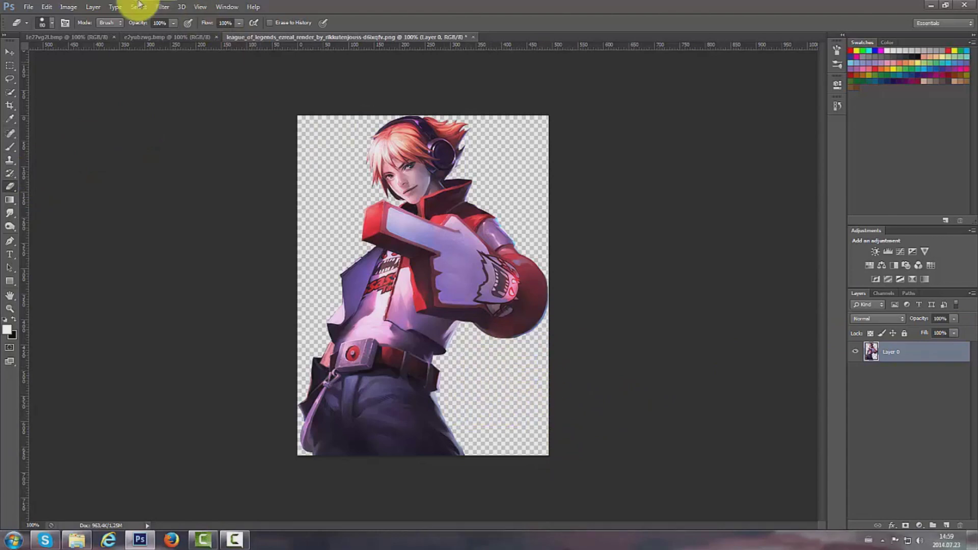
Look at the two finished example signature images, and return to the character render.
left_click(141, 39)
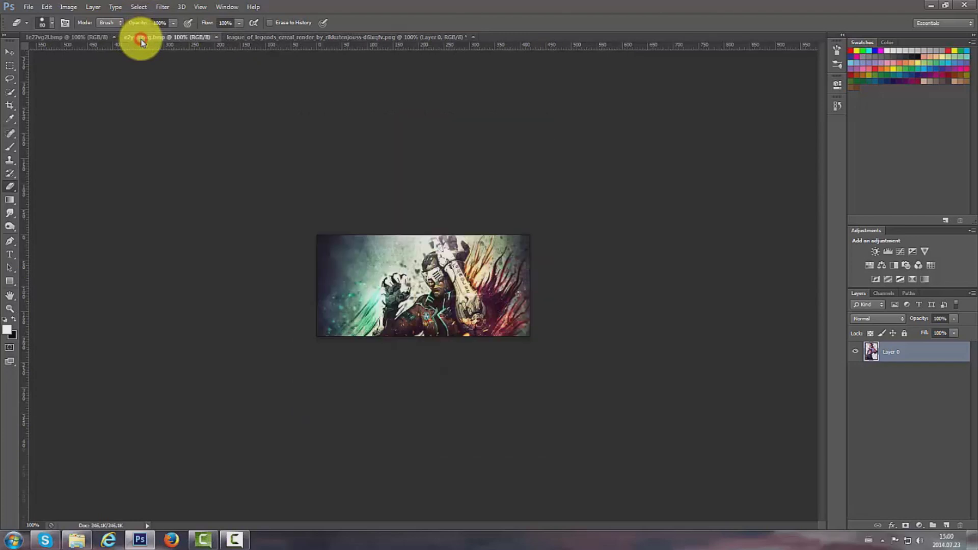
left_click(52, 38)
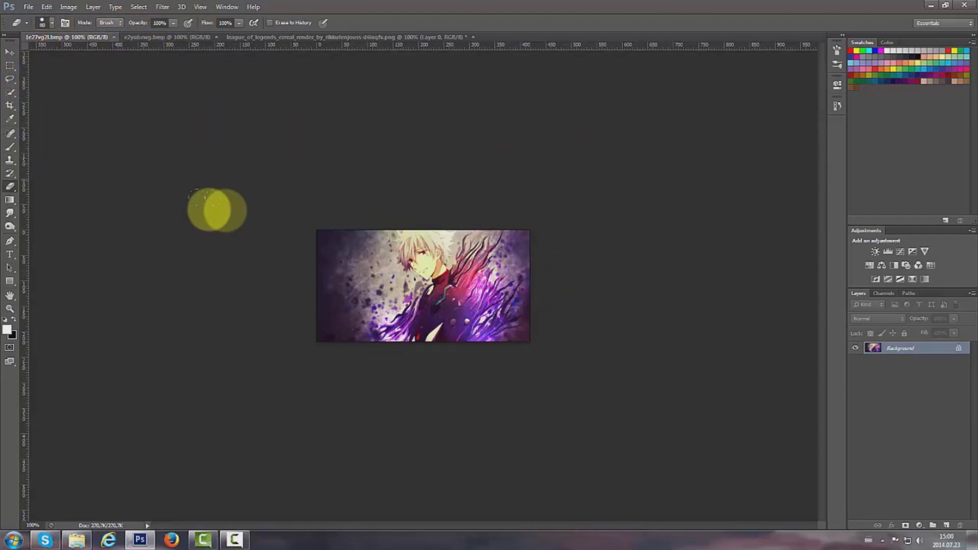
left_click(346, 36)
Create a 430 by 250 pixel transparent document at 72 pixels/inch and dock it with the other open documents.
left_click(29, 7)
left_click(30, 7)
key("ctrl+n")
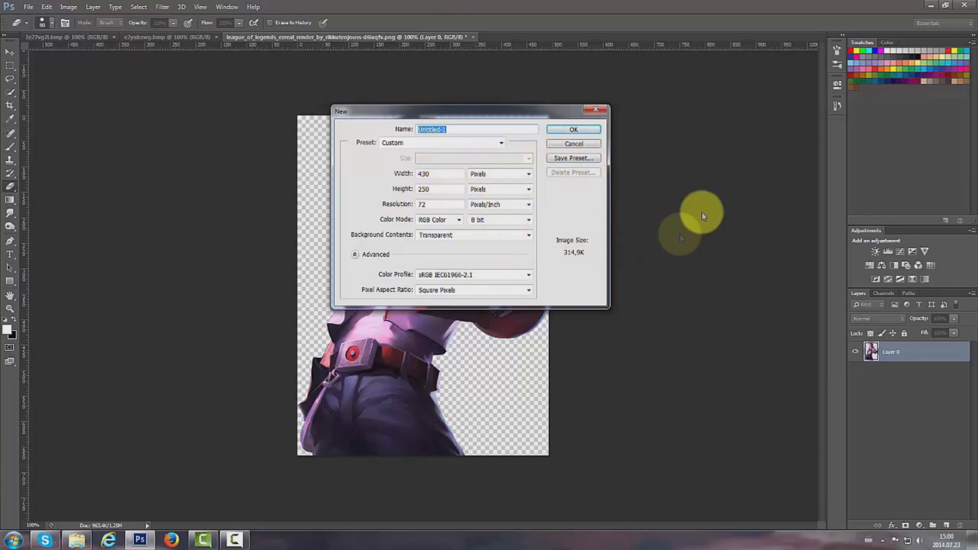
left_click(577, 131)
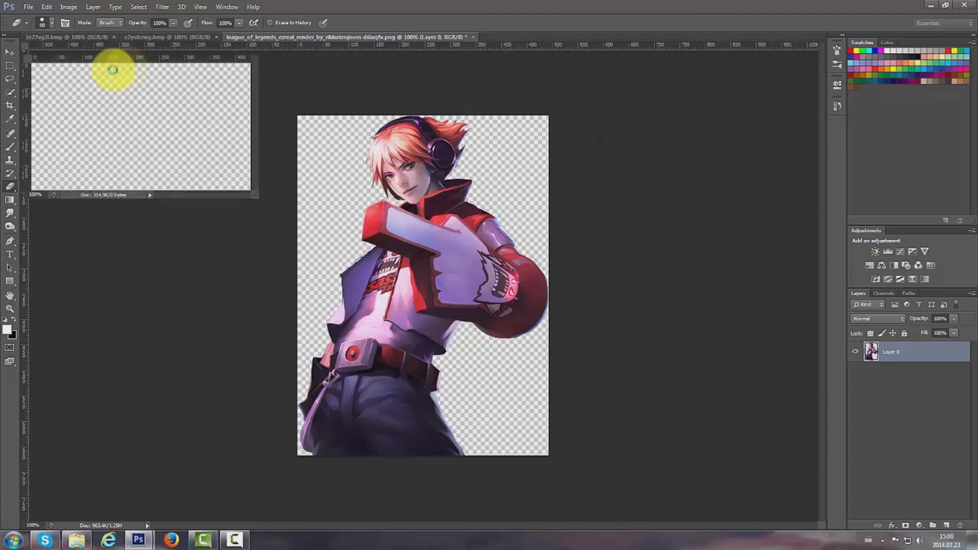
left_click_drag(174, 48, 489, 33)
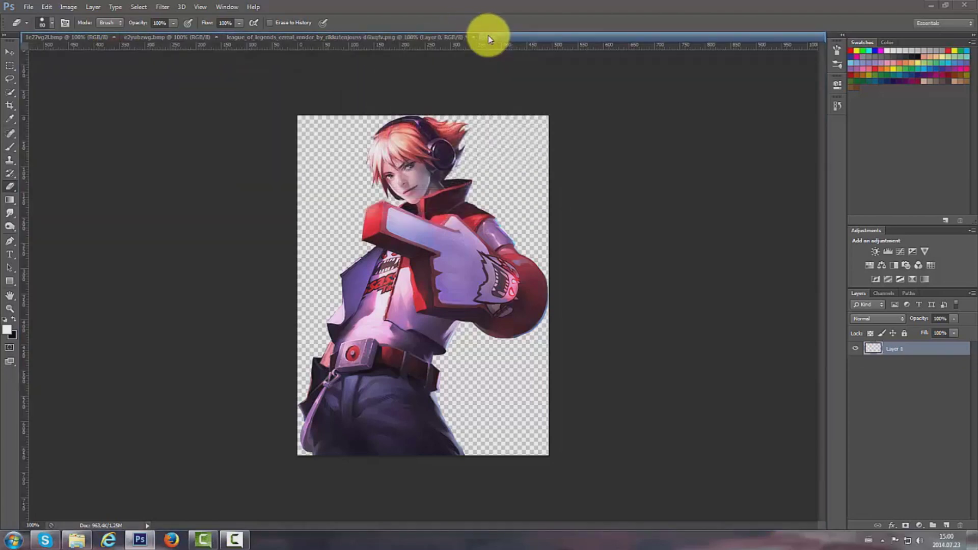
Copy the character render into the new blank document with the Move tool.
left_click(424, 38)
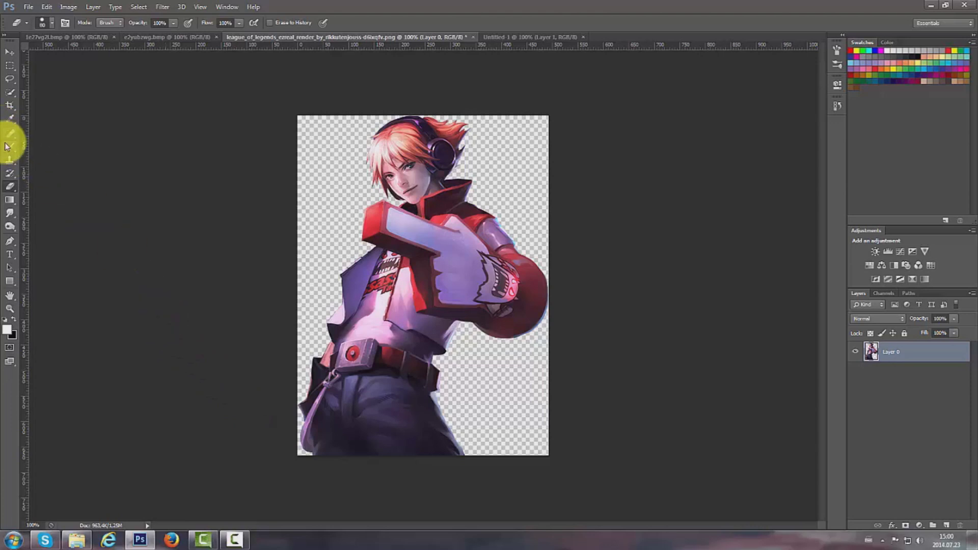
left_click(9, 52)
left_click_drag(454, 202, 437, 262)
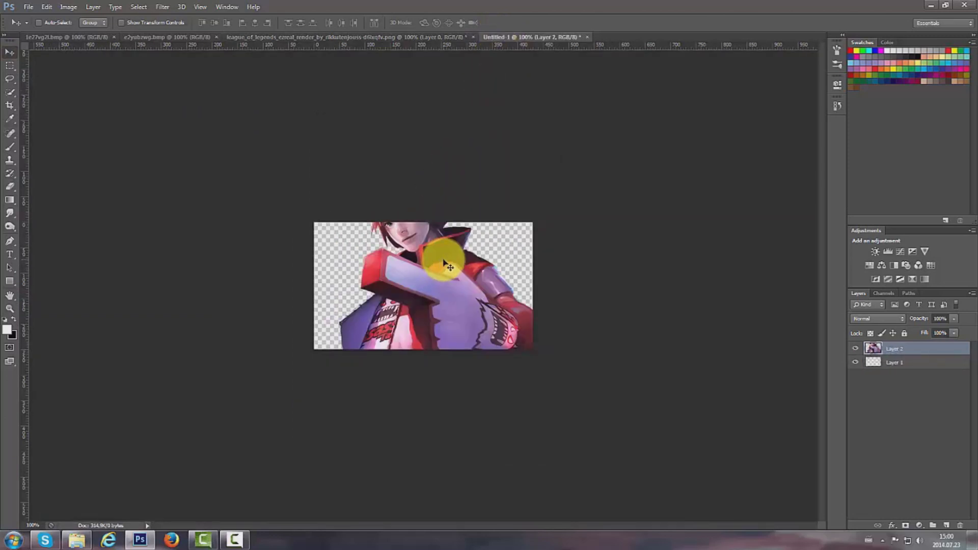
Scale the character to about 52% and position it right of the canvas centre with the head near the upper edge.
key("ctrl+t")
left_click_drag(296, 164, 415, 324)
left_click_drag(449, 359, 411, 264)
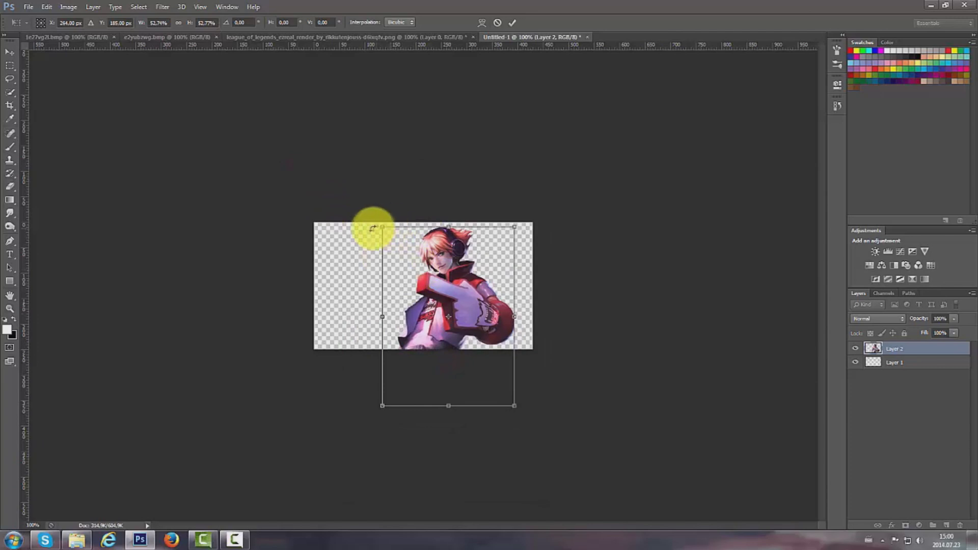
left_click_drag(383, 228, 363, 223)
left_click_drag(458, 274, 447, 277)
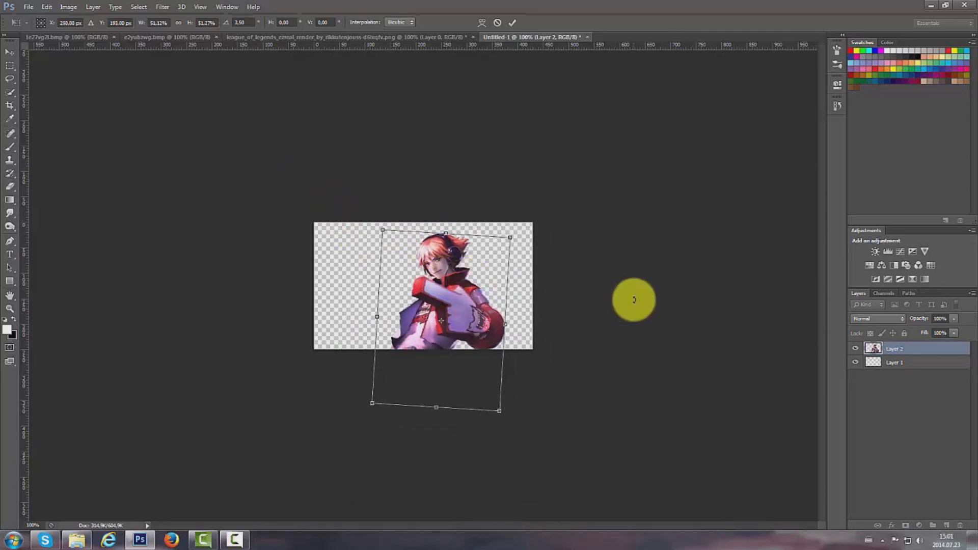
key("Return")
left_click_drag(497, 329, 503, 332)
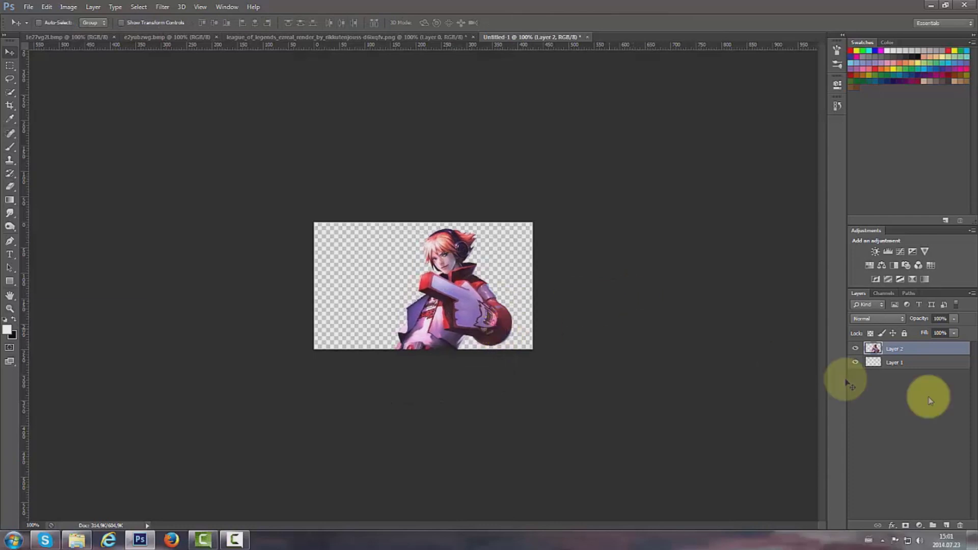
Set up a gradient for the empty Layer 1, from light grey e0e0e0 to a darker grey.
left_click(906, 365)
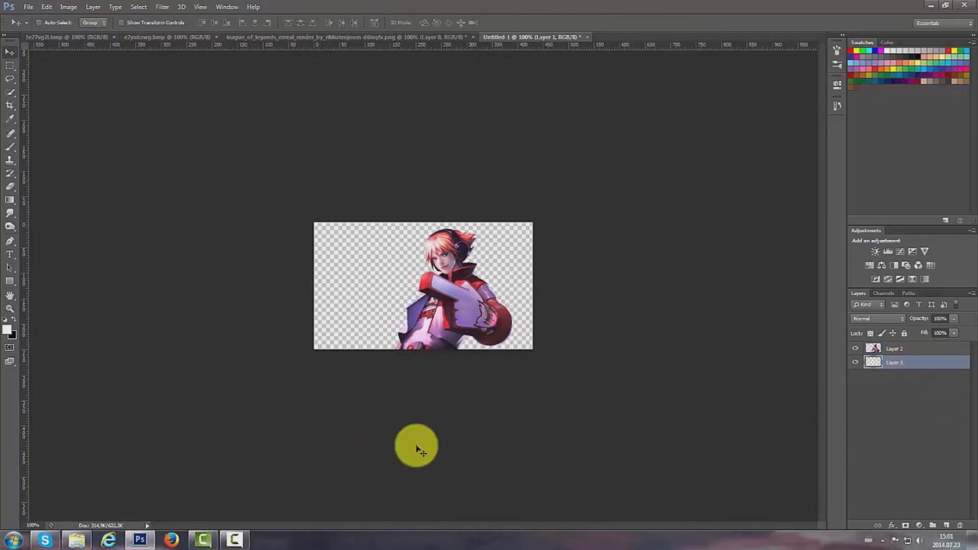
left_click(10, 201)
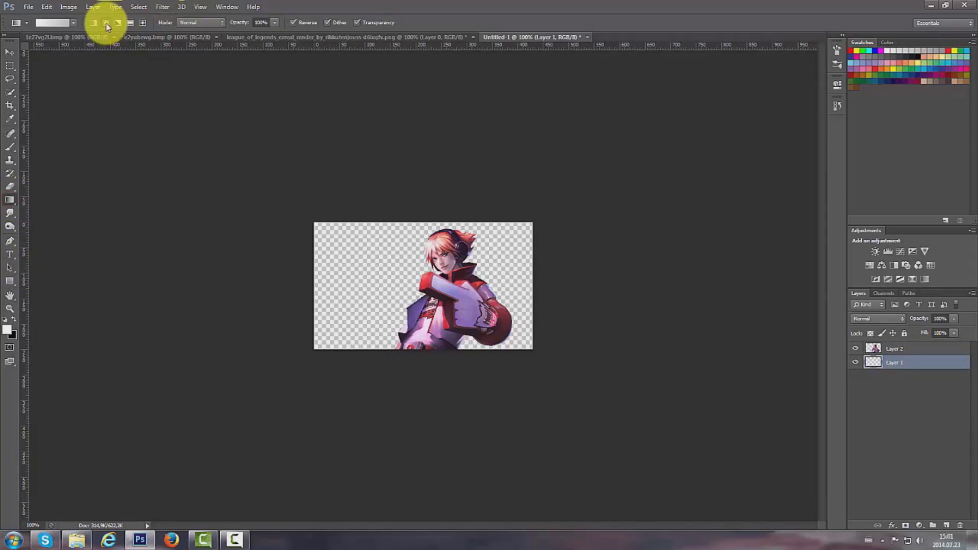
left_click(66, 23)
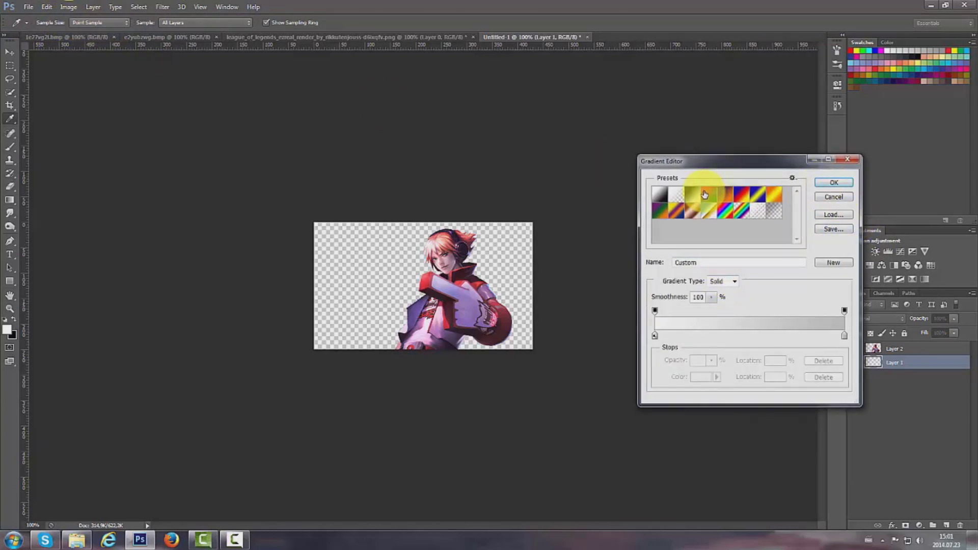
double_click(654, 336)
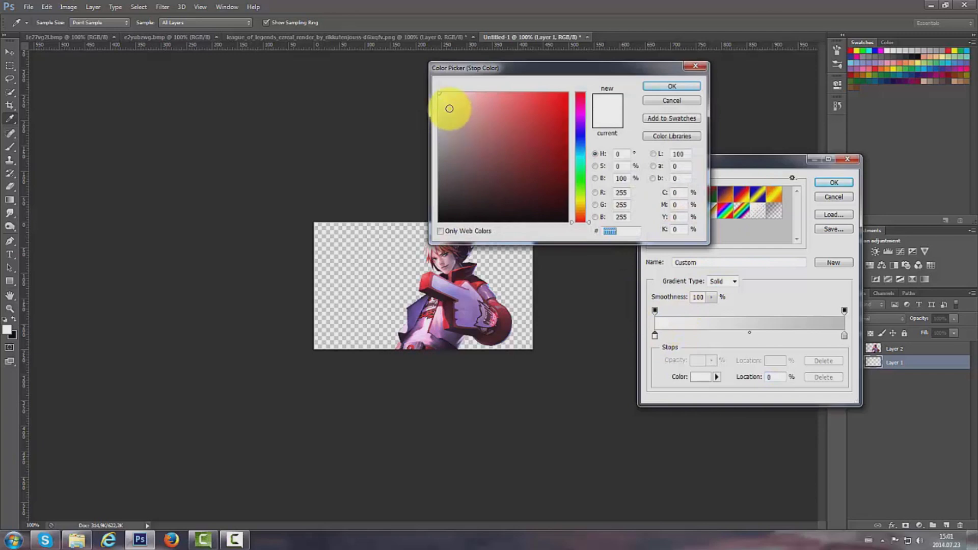
left_click(441, 108)
left_click(657, 87)
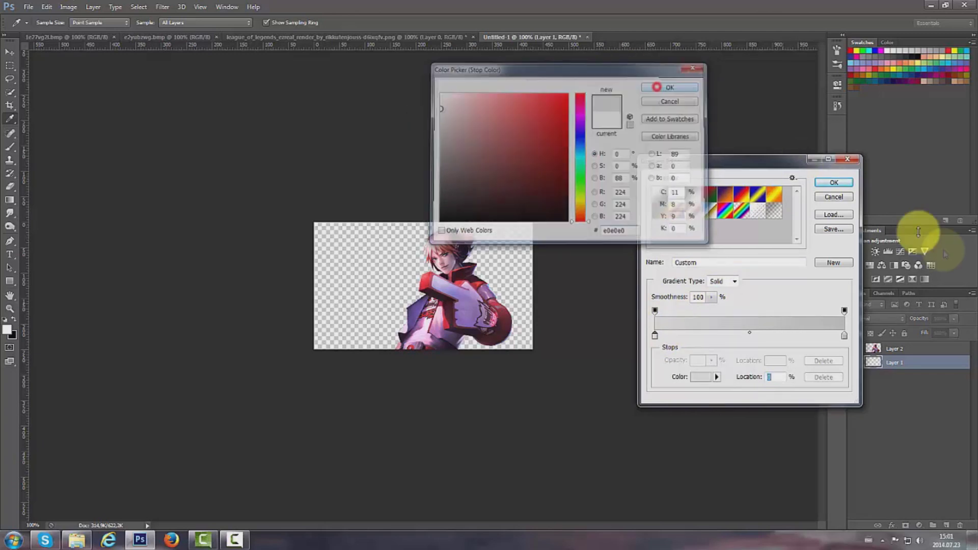
double_click(845, 338)
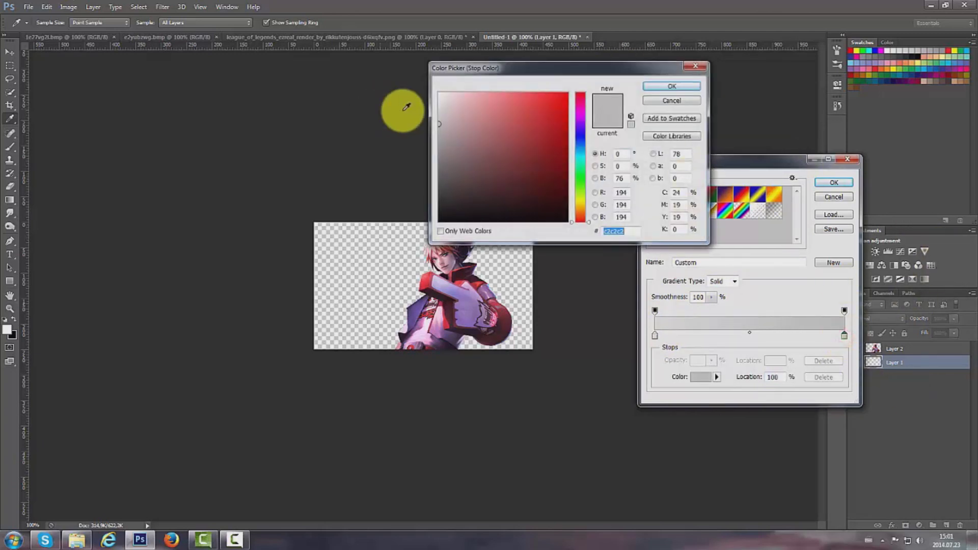
left_click(436, 132)
left_click(668, 86)
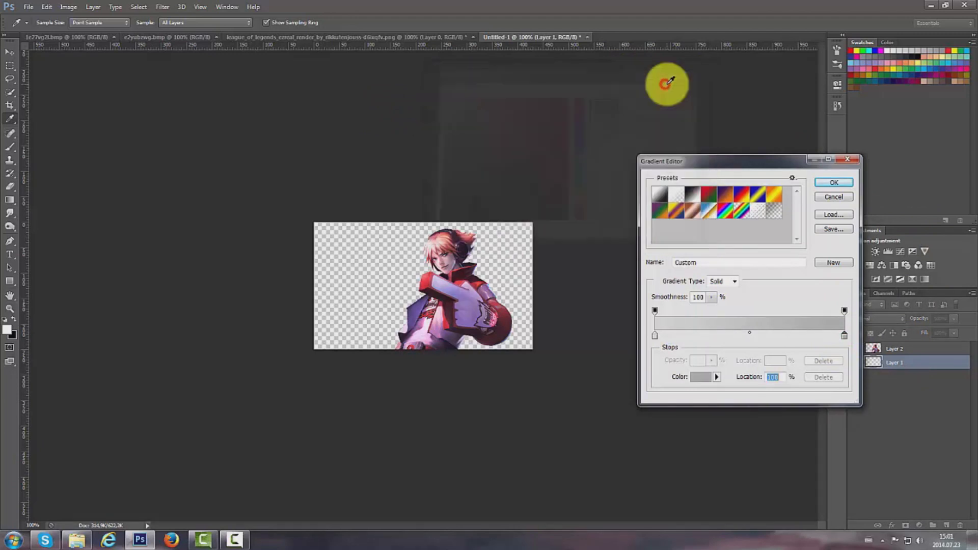
left_click(832, 182)
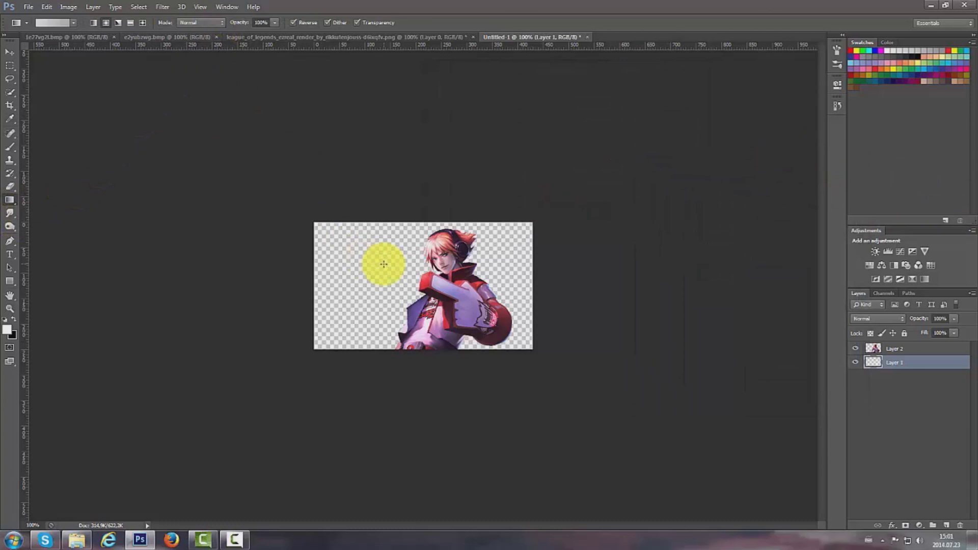
left_click_drag(463, 255, 551, 212)
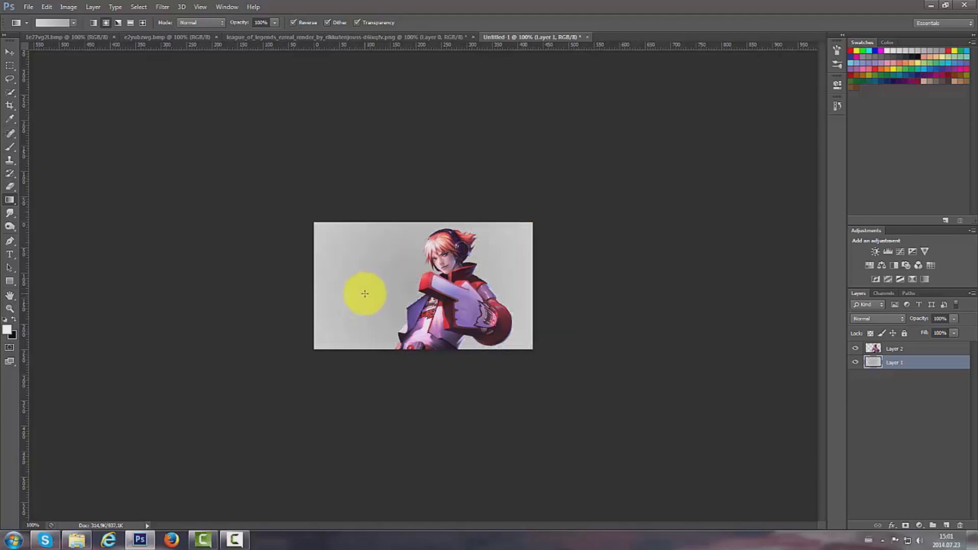
key("ctrl+z")
left_click_drag(351, 290, 423, 248)
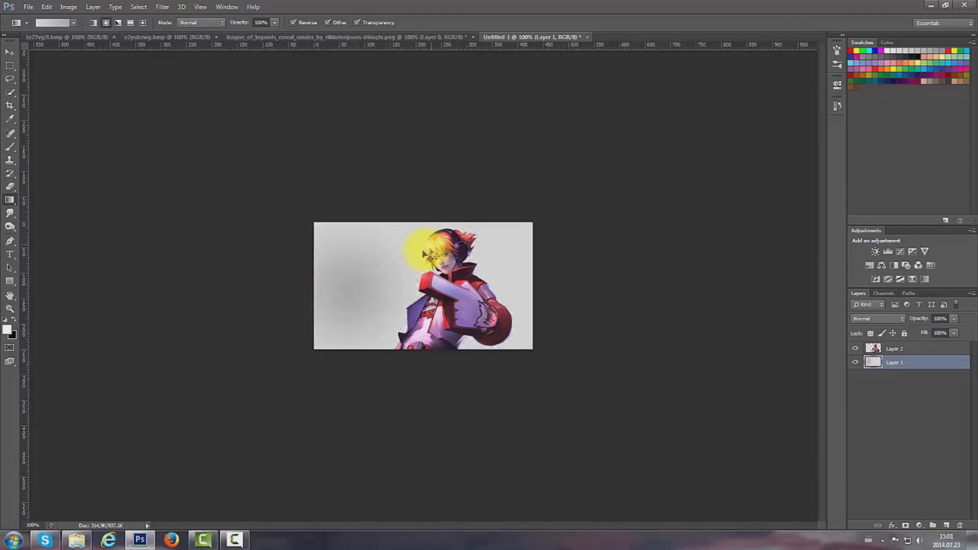
key("ctrl+z")
Turn off gradient reversal and fill Layer 1 with a radial grey gradient from the canvas centre out past the upper-right corner.
left_click(293, 22)
left_click_drag(405, 280, 580, 212)
key("ctrl+z")
left_click_drag(416, 283, 548, 212)
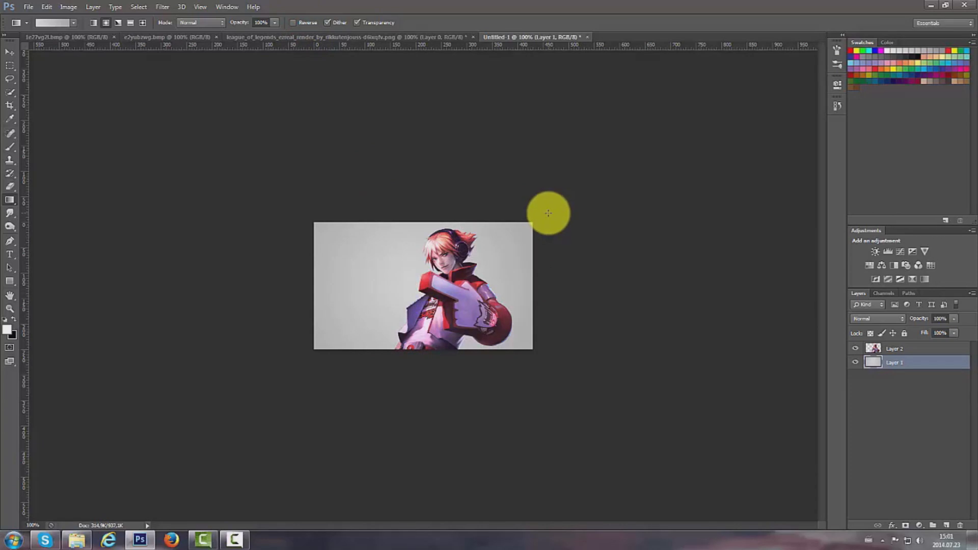
key("ctrl+z")
left_click_drag(413, 271, 555, 210)
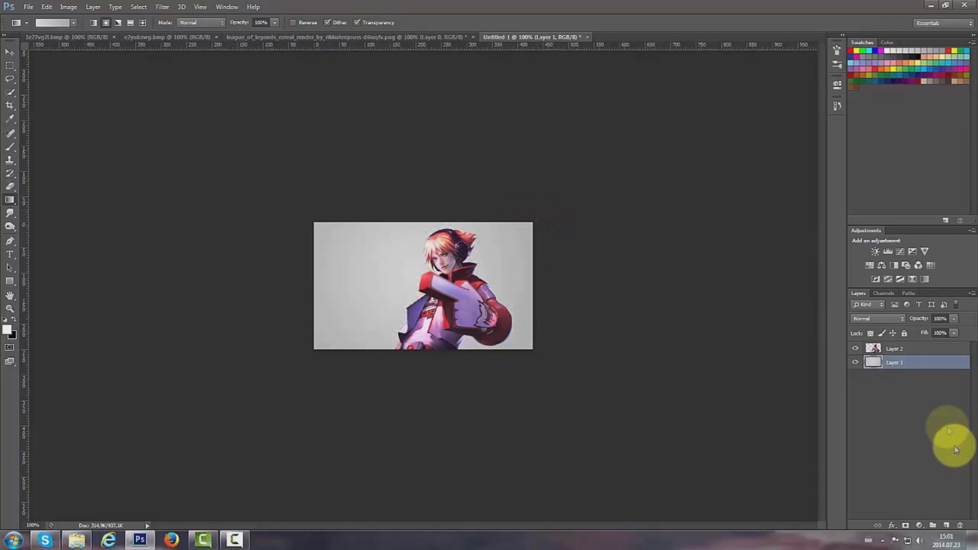
Add a new layer between the character and the background, and choose the second 1143 px splatter brush for painting.
left_click(945, 526)
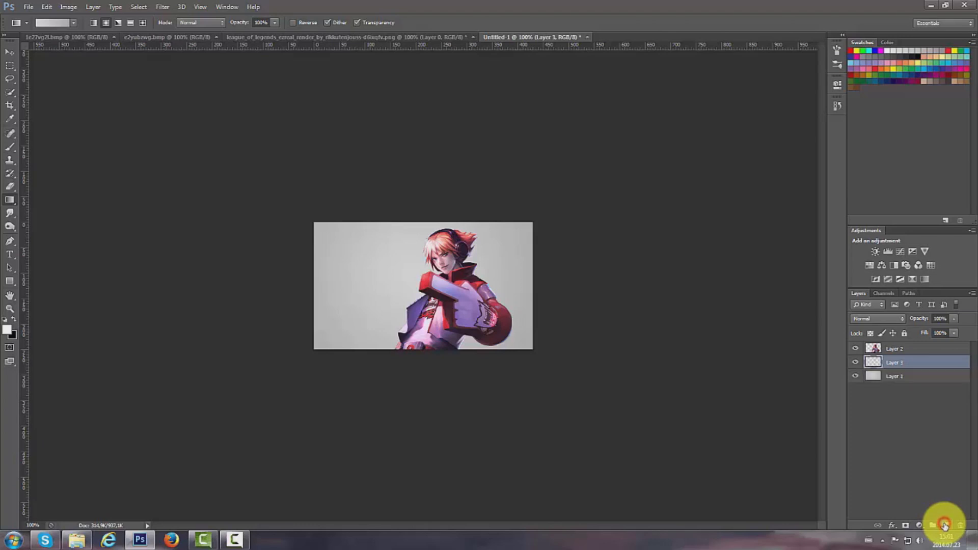
left_click(9, 147)
left_click(53, 27)
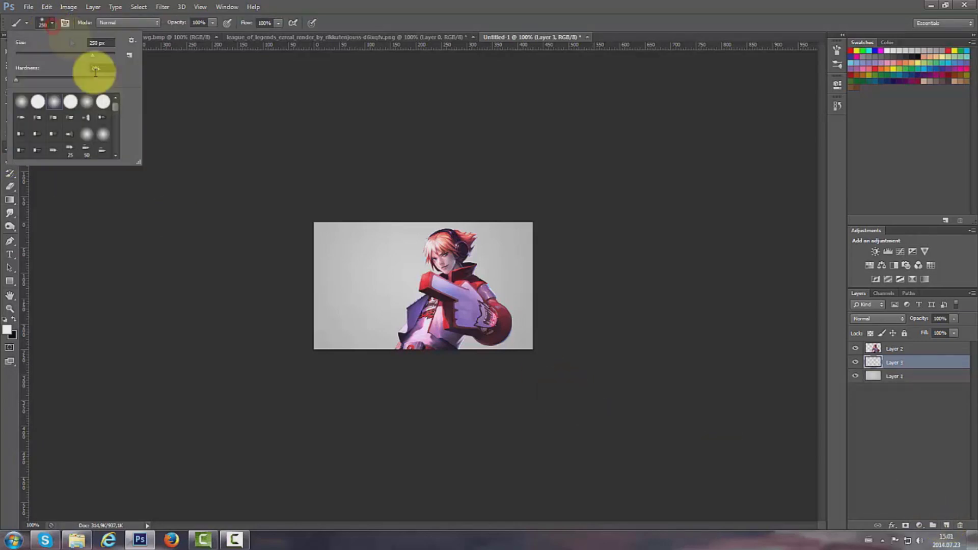
scroll(114, 109, "down", 5)
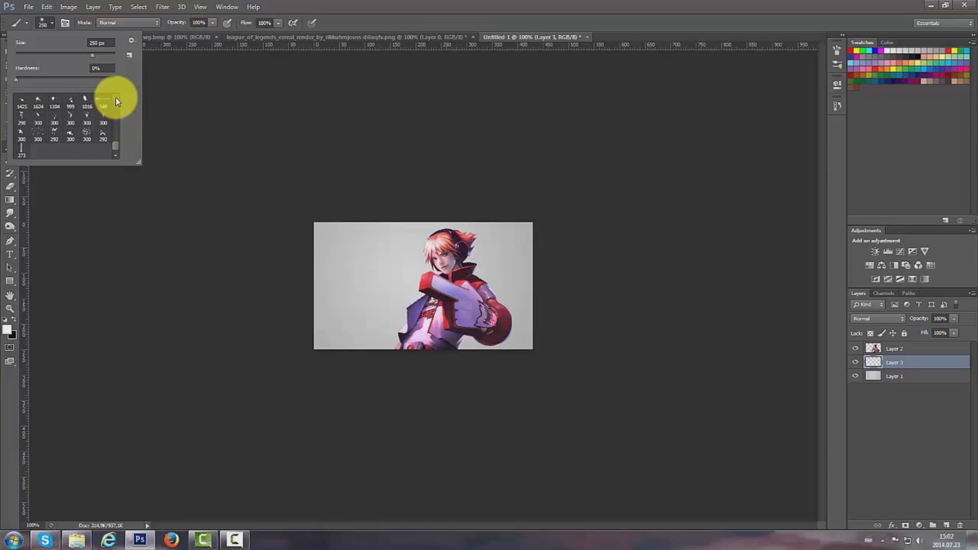
scroll(92, 135, "up", 3)
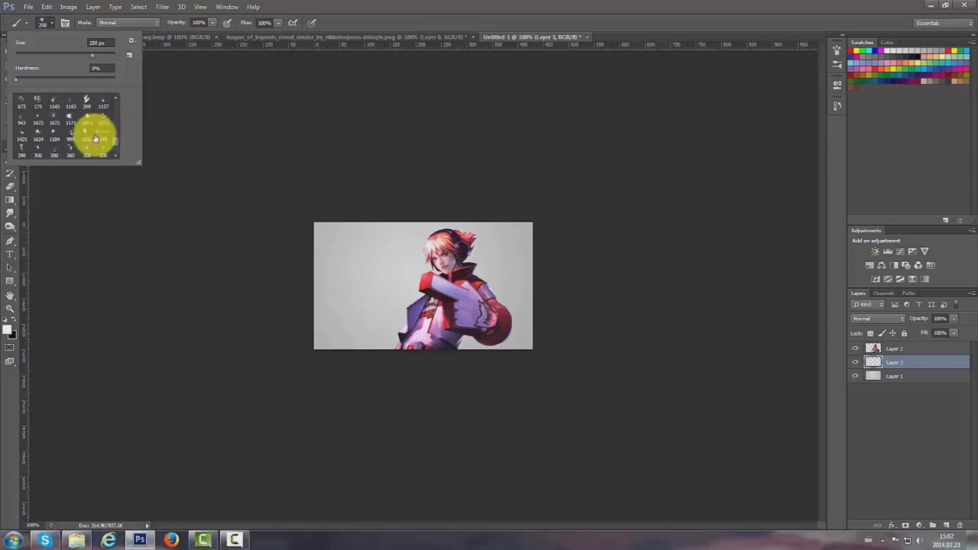
scroll(81, 133, "up", 5)
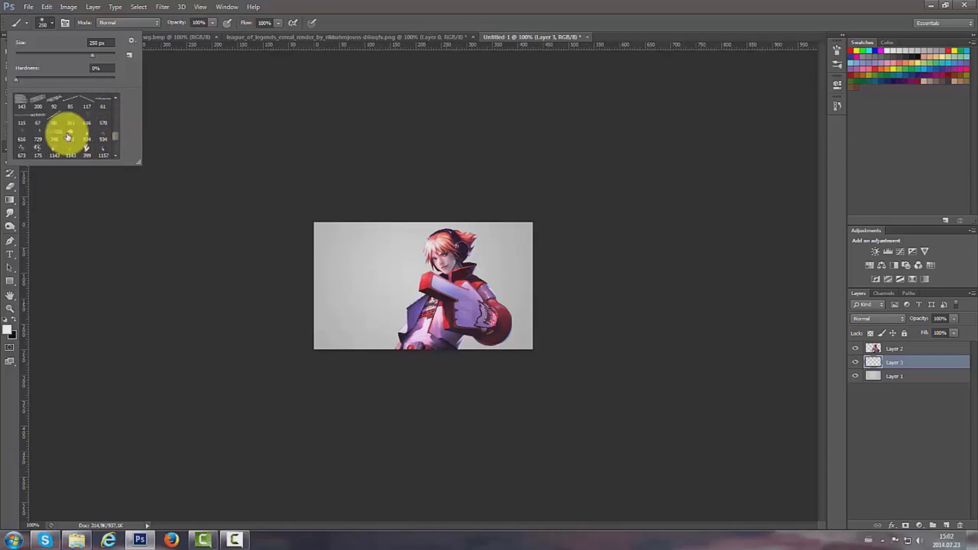
scroll(67, 130, "down", 8)
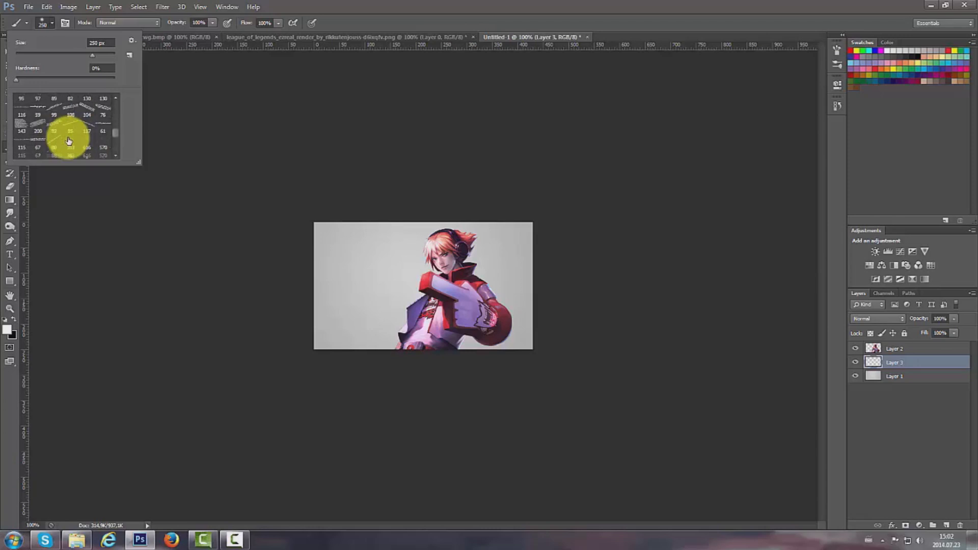
left_click(70, 121)
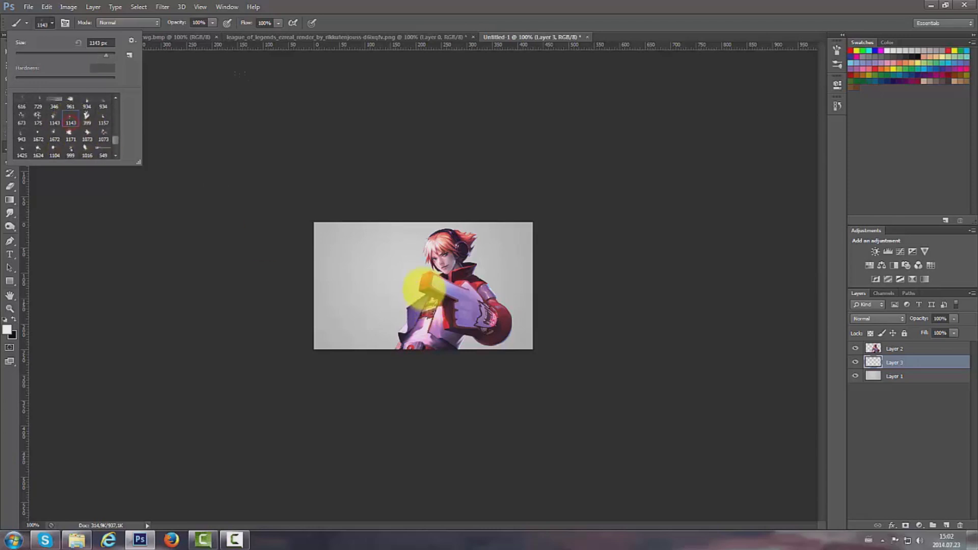
left_click(51, 23)
Reduce the brush size to 600 px and stamp black splatters behind the character on both sides.
key("bracketleft")
key("bracketleft")
key("bracketleft")
key("bracketleft")
key("bracketleft")
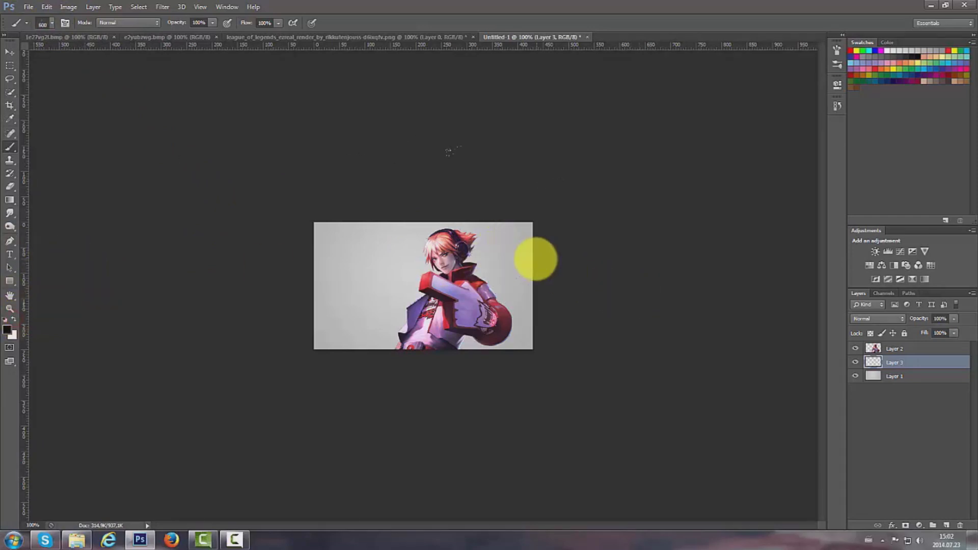
left_click(510, 264)
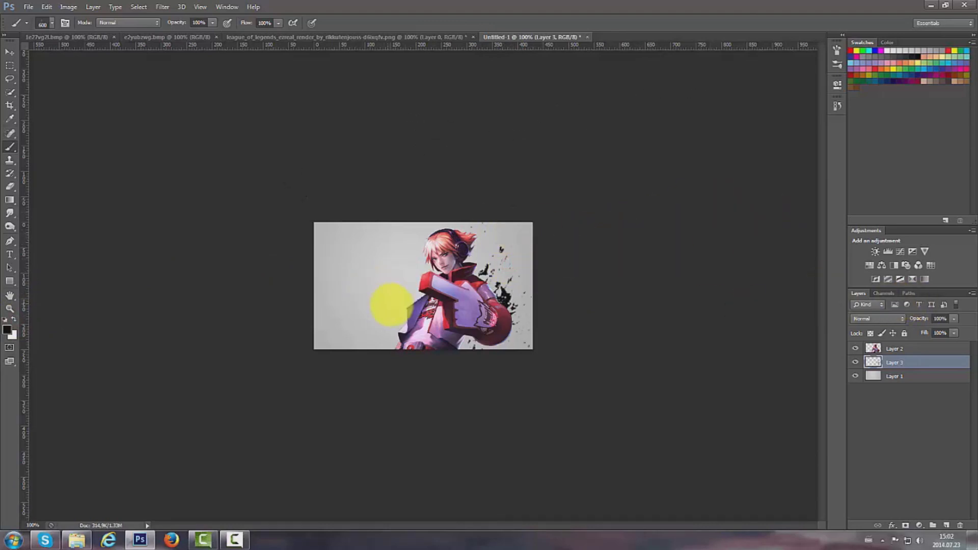
left_click(412, 316)
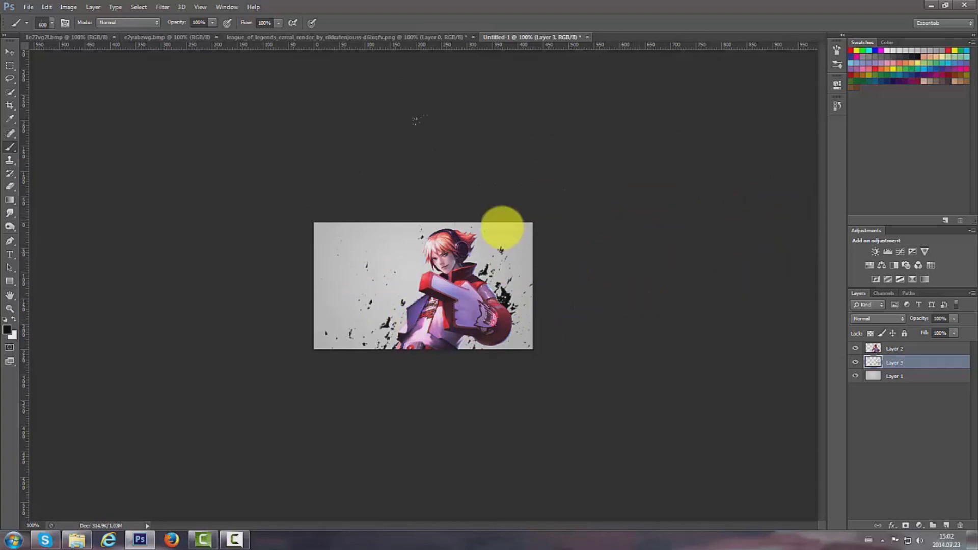
Apply a 1.0 px Gaussian Blur to the splatter layer and add a new empty layer directly above the grey gradient background.
left_click(163, 7)
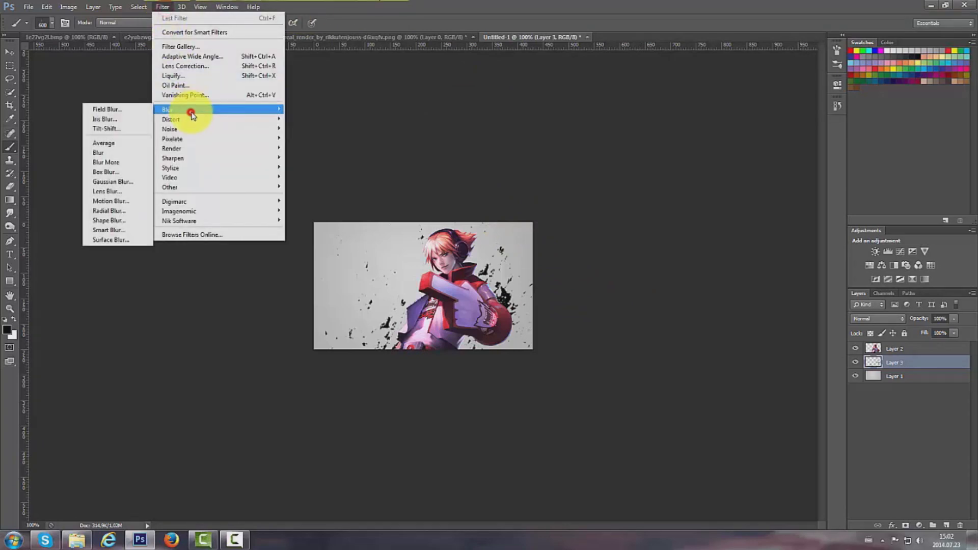
left_click(112, 181)
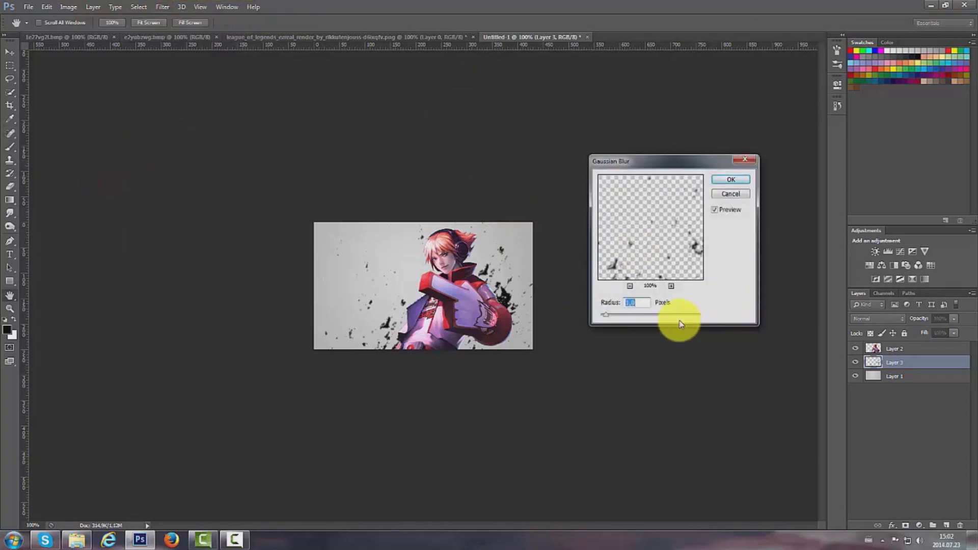
left_click(731, 182)
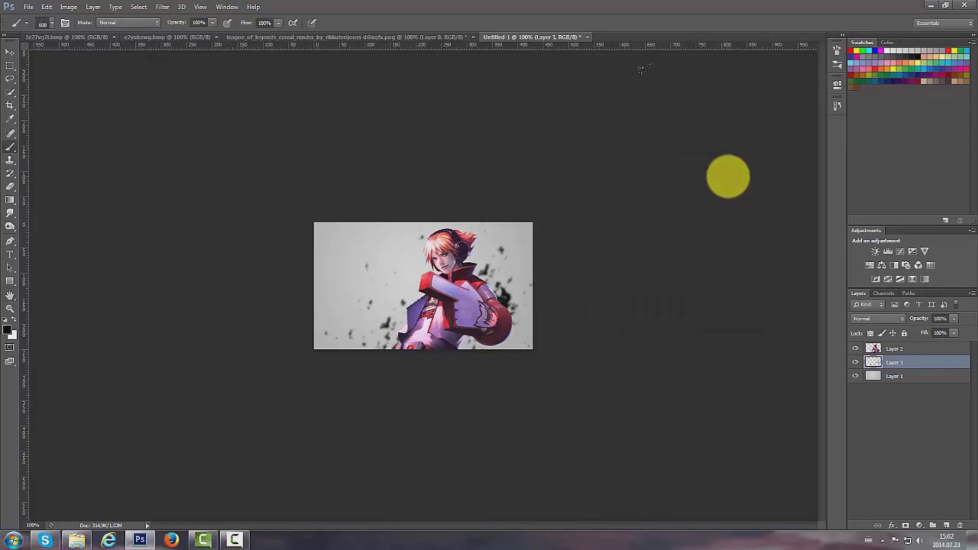
left_click(906, 380)
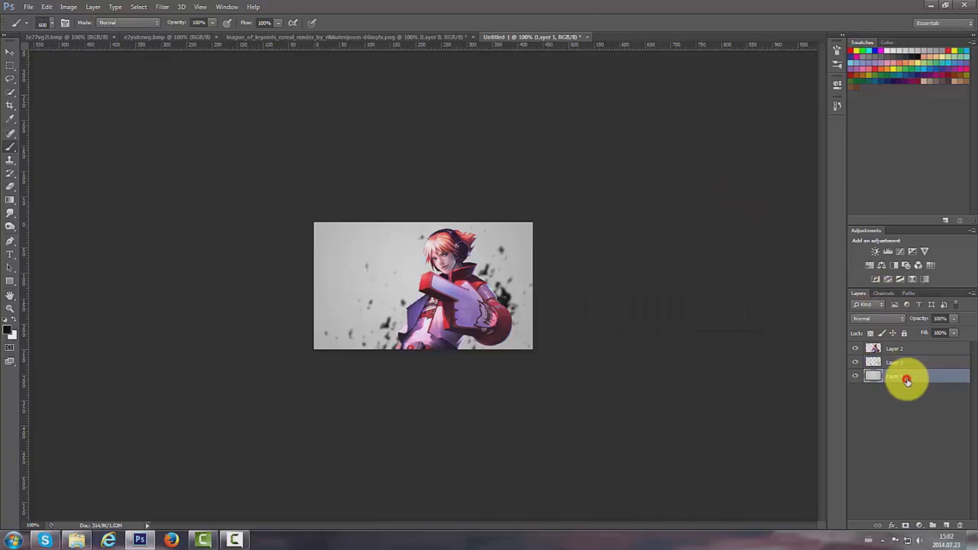
left_click(946, 525)
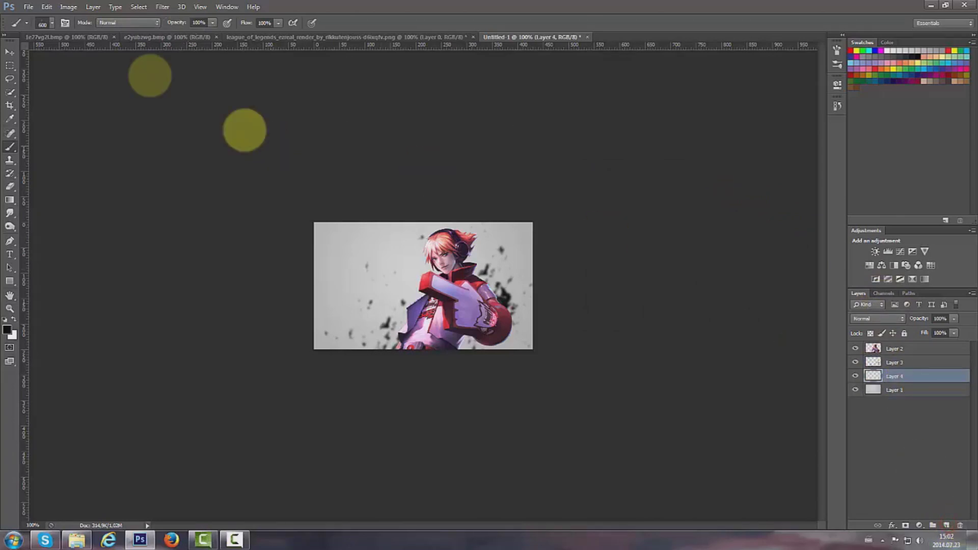
Start opening an image file and go to the 2013 folder in the Documents library.
left_click(28, 7)
left_click(38, 28)
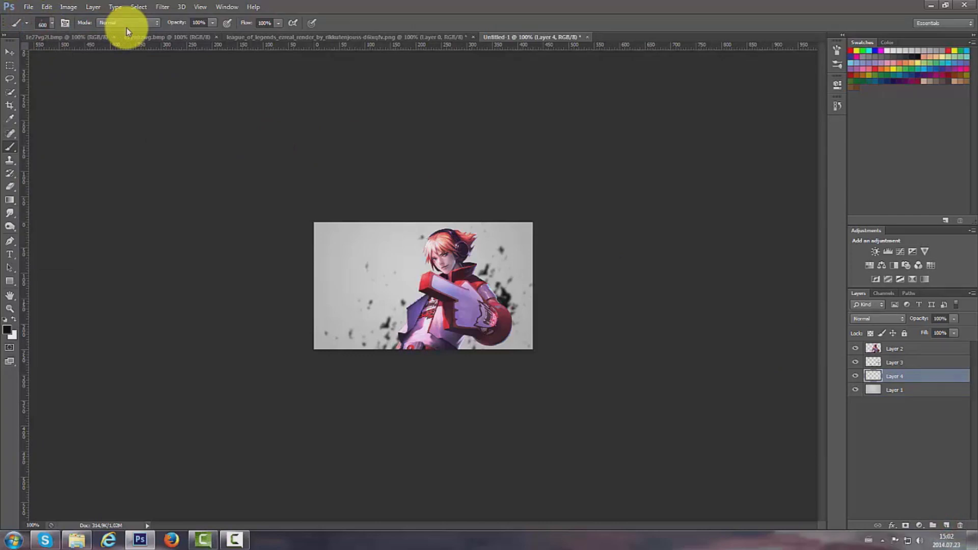
left_click(380, 181)
left_click(438, 122)
double_click(439, 124)
left_click(434, 131)
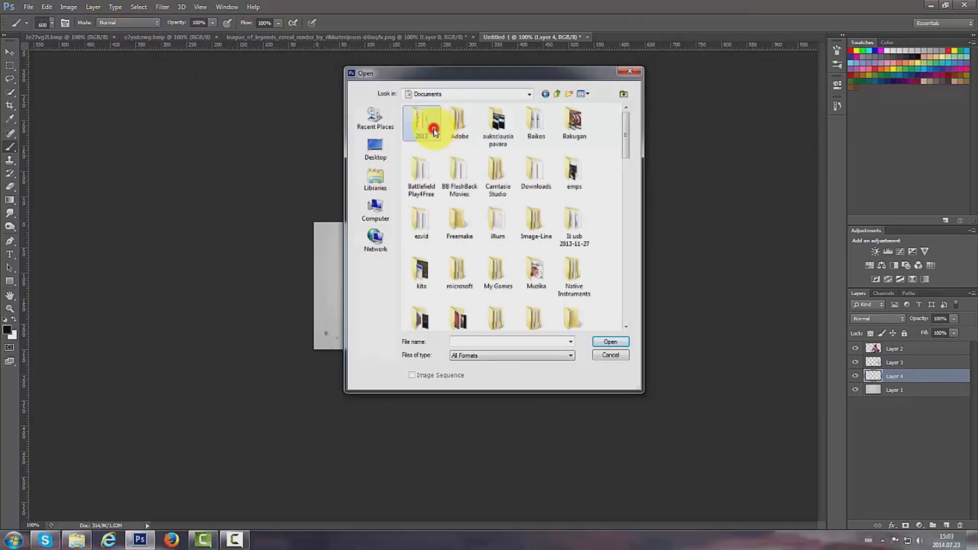
double_click(429, 120)
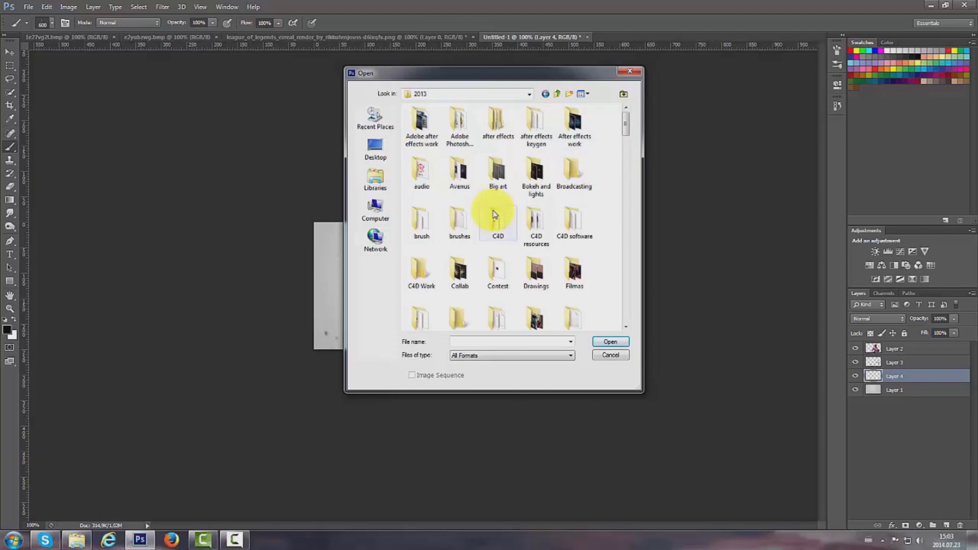
Look through the 2013 folder for texture resources and open its Other subfolder.
scroll(500, 217, "down", 2)
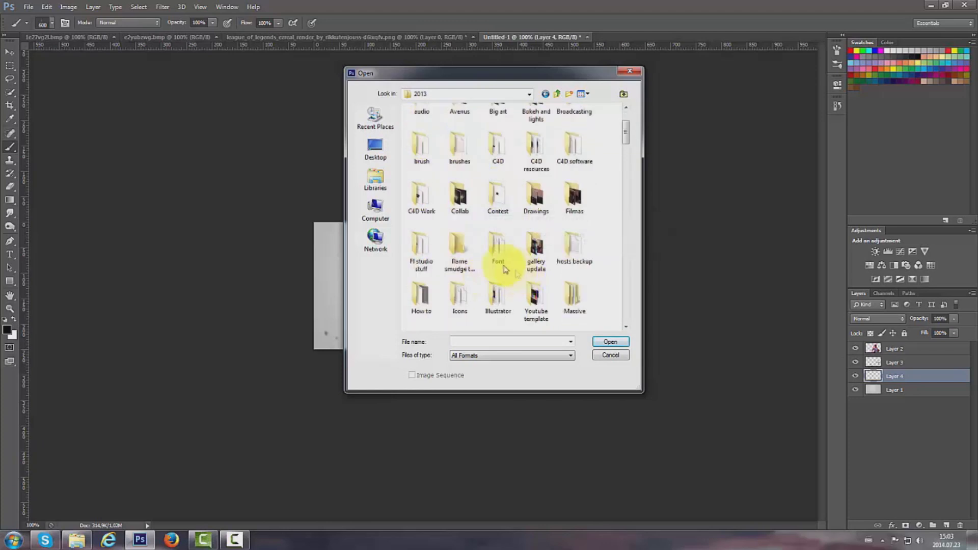
scroll(507, 269, "down", 3)
scroll(507, 269, "down", 5)
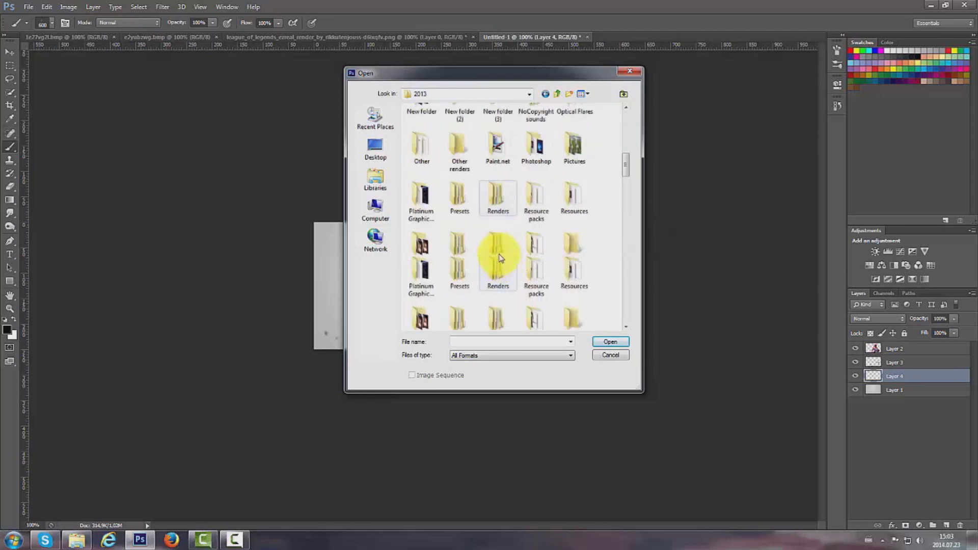
scroll(500, 250, "down", 2)
scroll(502, 242, "up", 2)
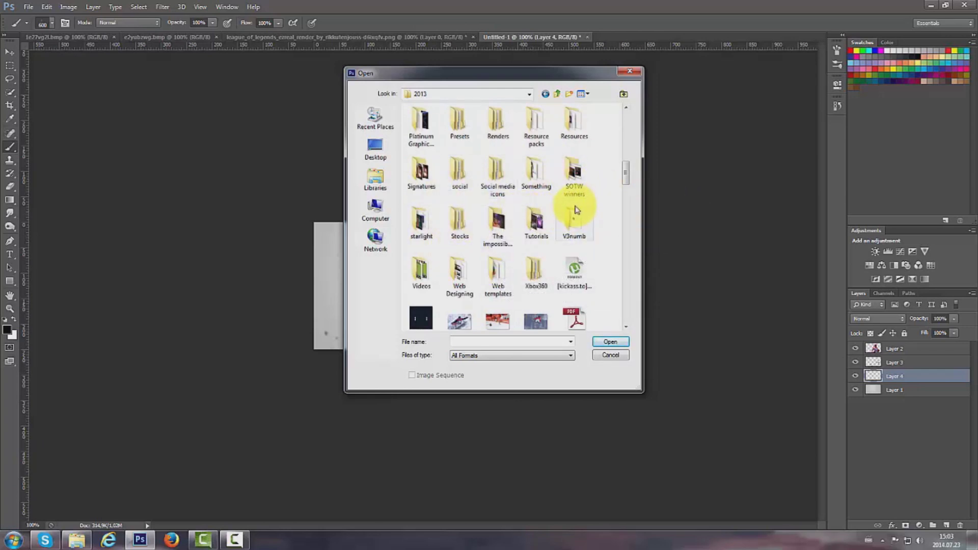
scroll(534, 224, "up", 4)
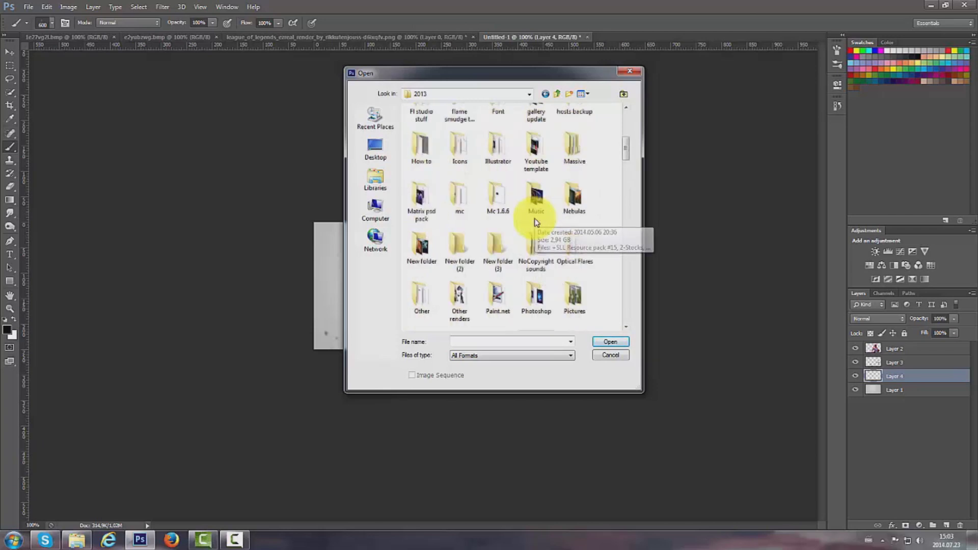
scroll(532, 221, "down", 3)
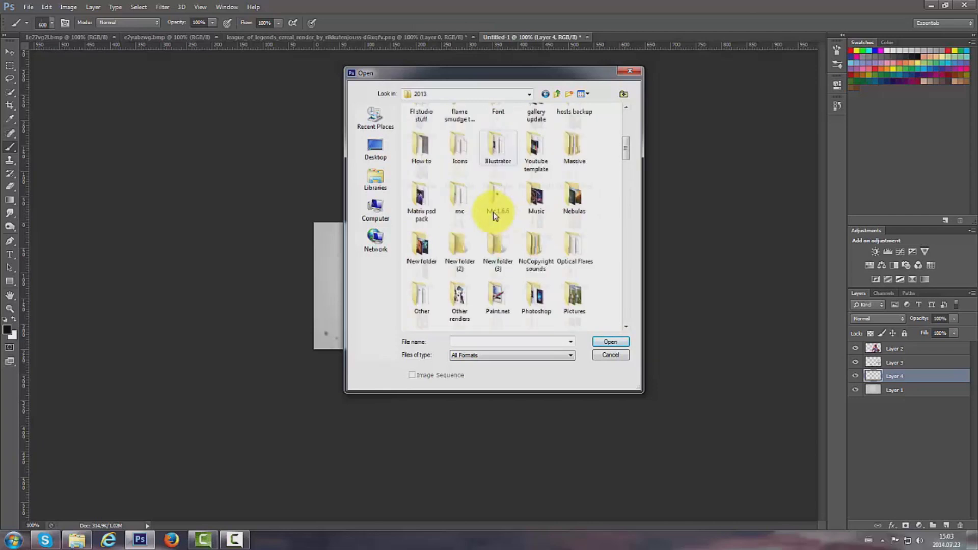
scroll(492, 244, "up", 3)
left_click_drag(625, 151, 627, 164)
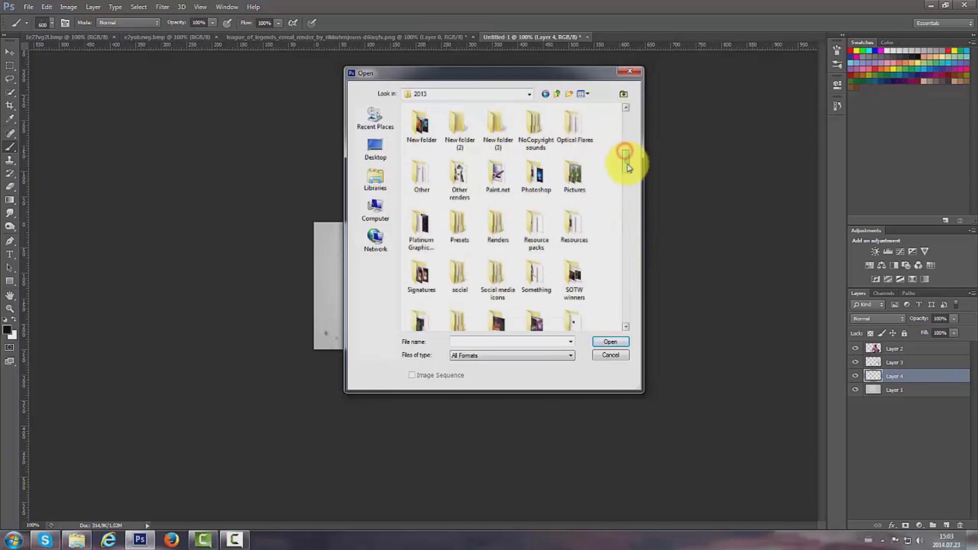
double_click(421, 179)
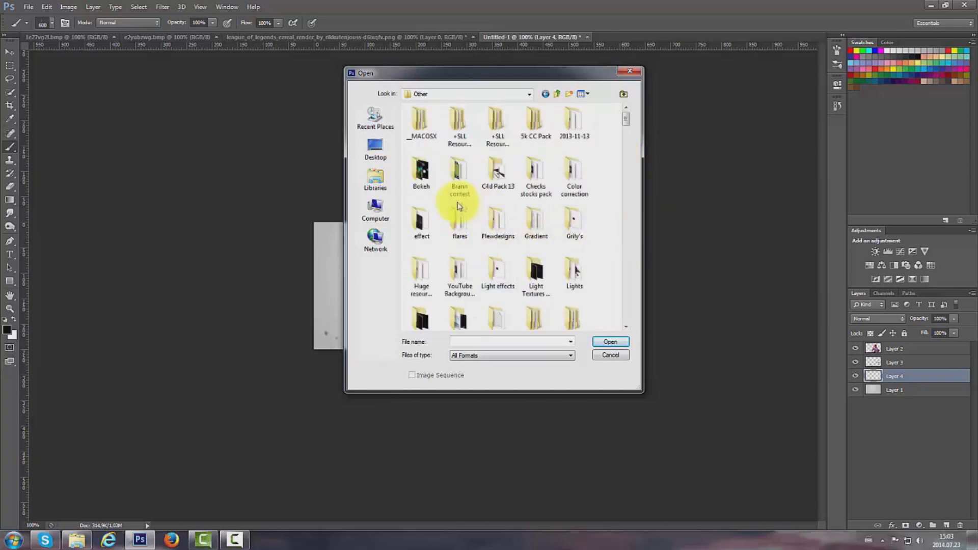
Find the Textures folder inside the Other folder and open it.
scroll(459, 201, "down", 1)
scroll(464, 206, "down", 1)
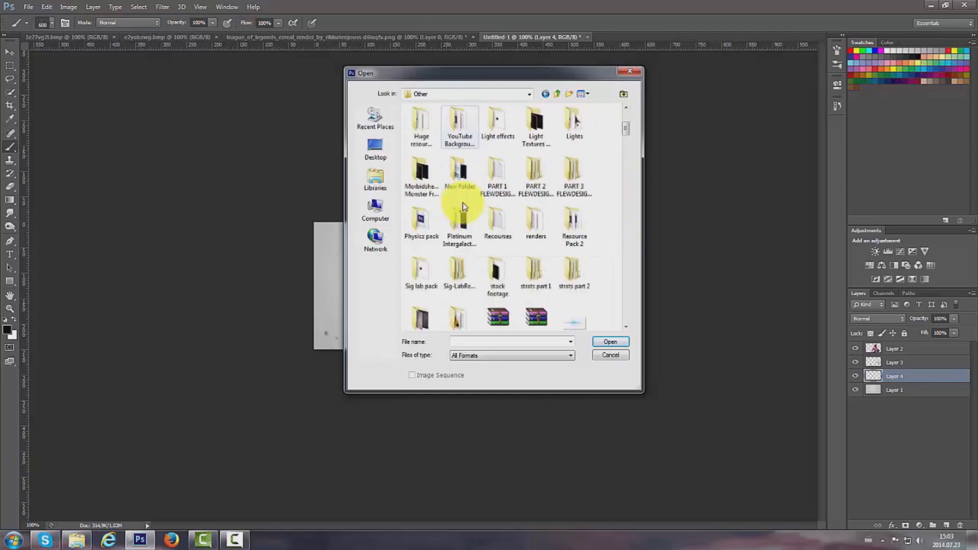
scroll(433, 280, "down", 1)
left_click(425, 255)
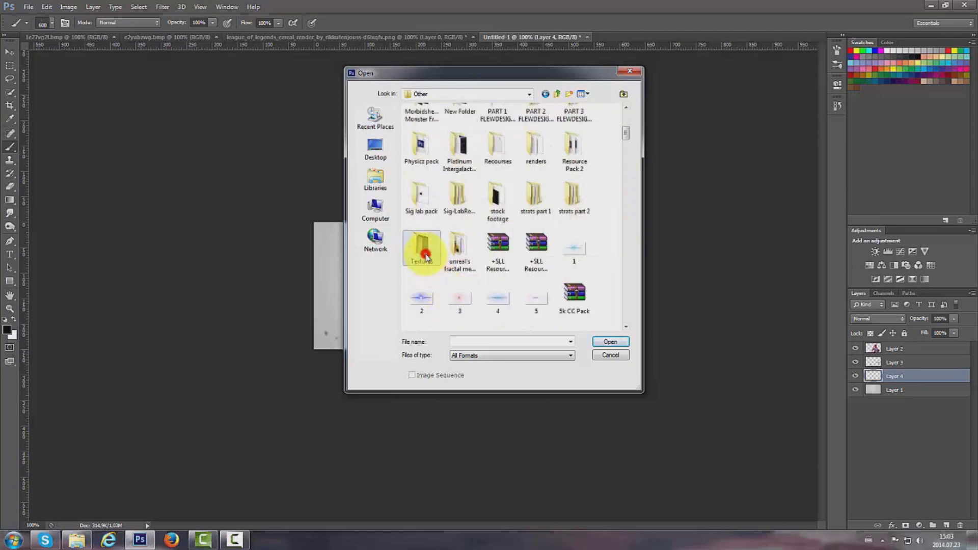
double_click(426, 255)
Go through the texture pack to the Dark folder of Texture-Pack Industrial and open the Bumpy Blue Tint Wall image.
left_click(456, 135)
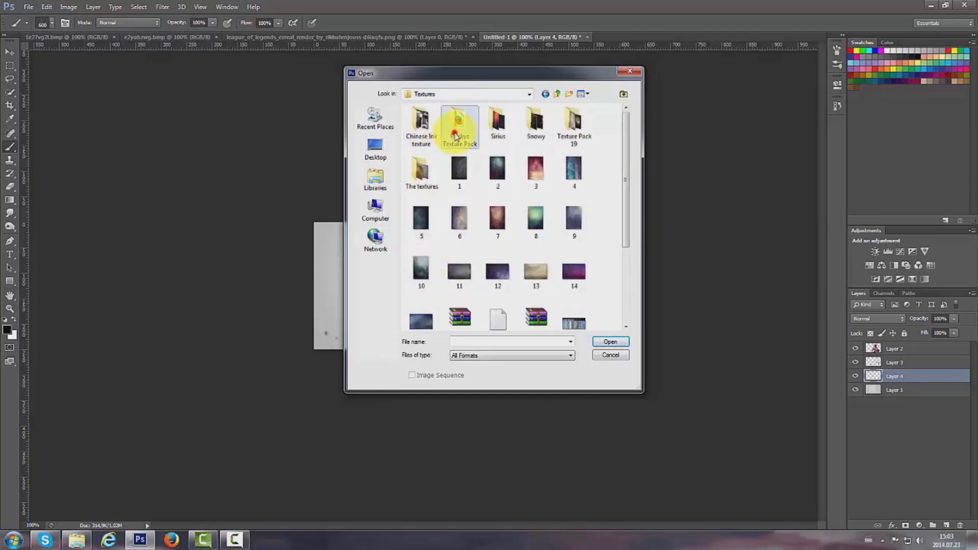
double_click(459, 136)
double_click(440, 137)
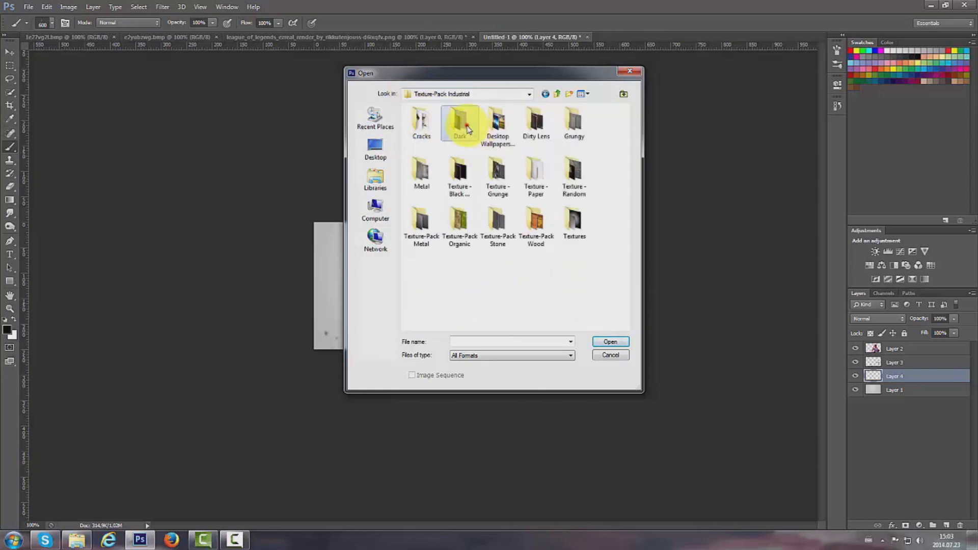
double_click(472, 130)
left_click(458, 128)
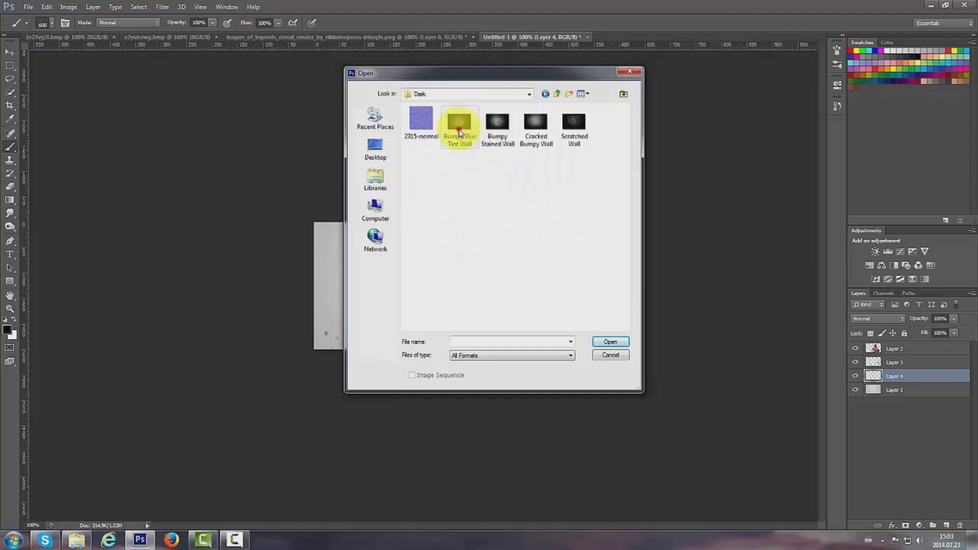
double_click(459, 132)
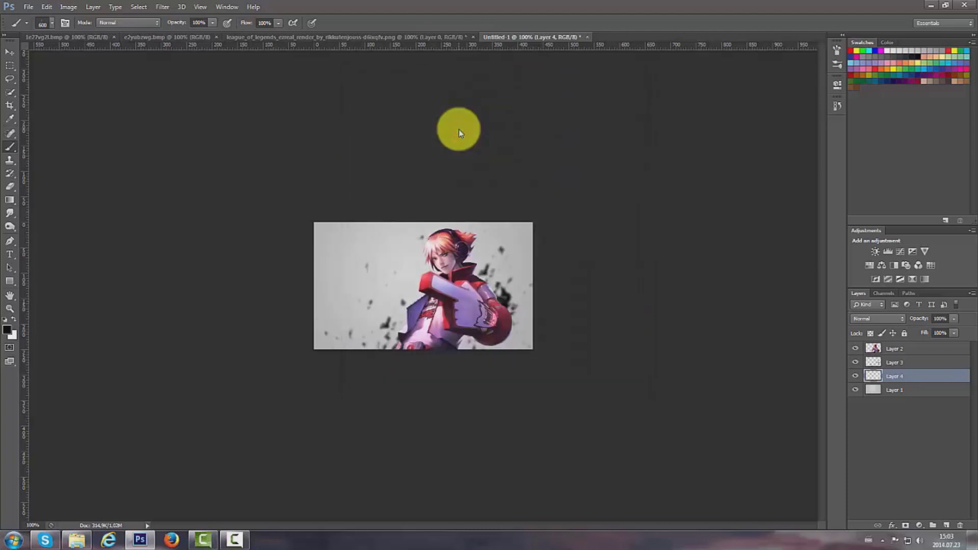